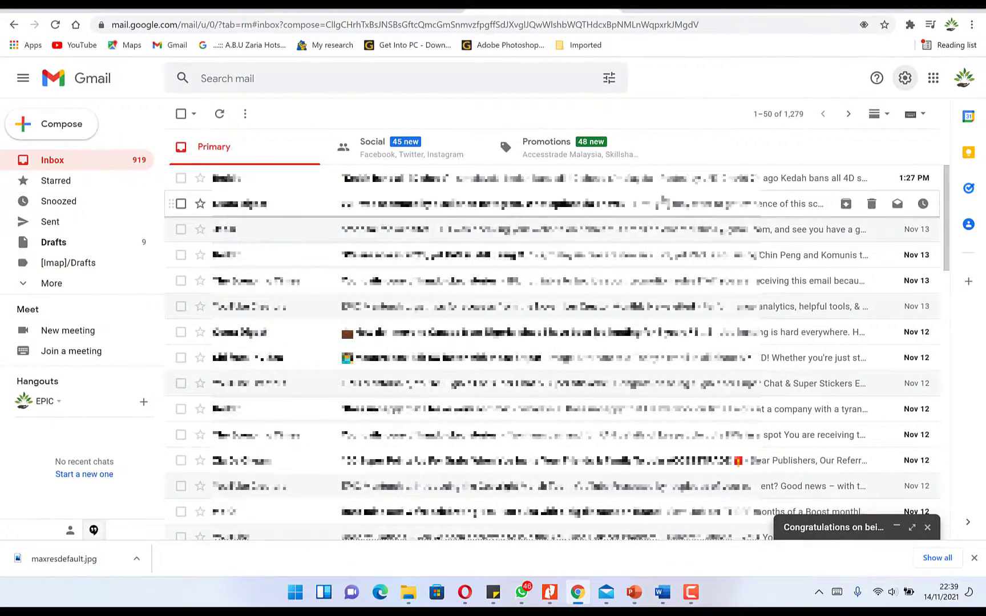
# In the full Gmail settings, set the Undo Send cancellation period to 10 seconds and save the changes
pyautogui.click(905, 77)
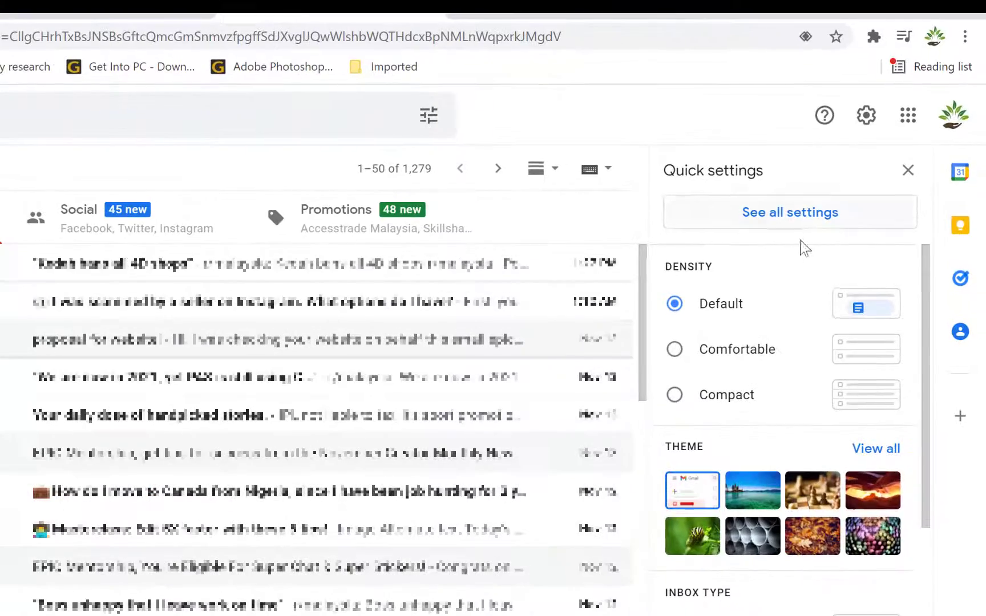
pyautogui.click(790, 216)
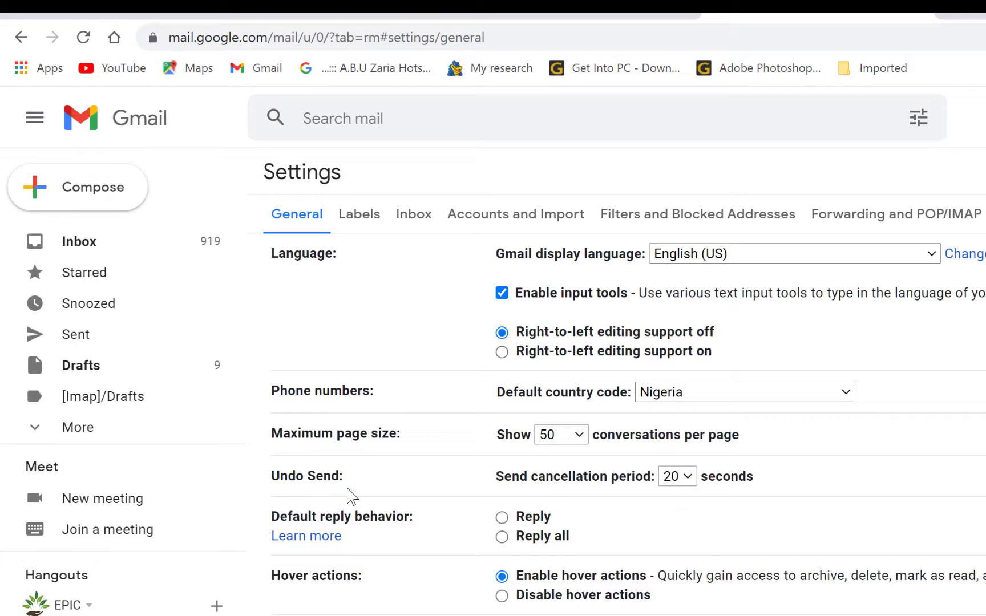
pyautogui.click(684, 485)
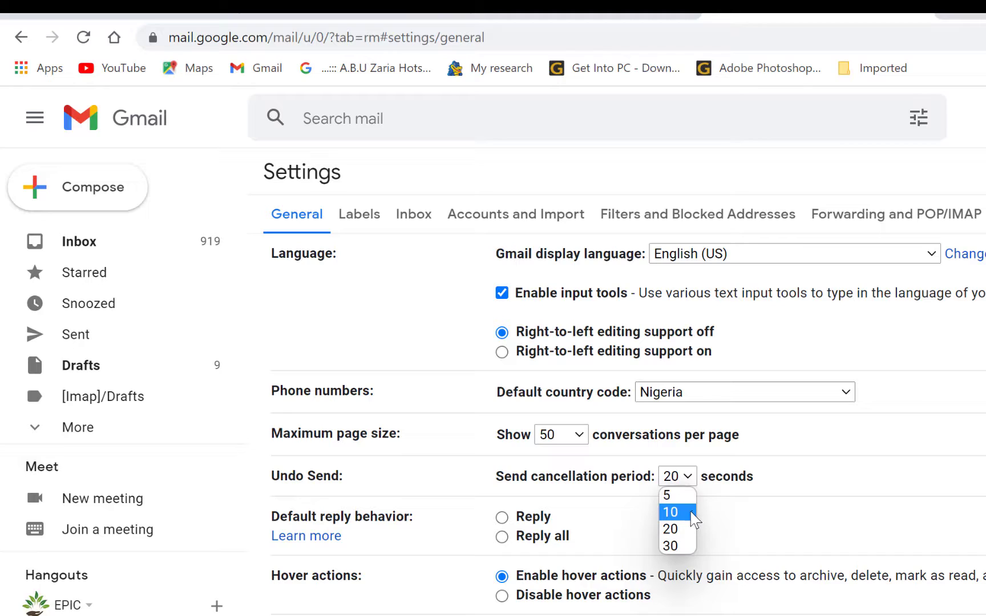
pyautogui.click(676, 530)
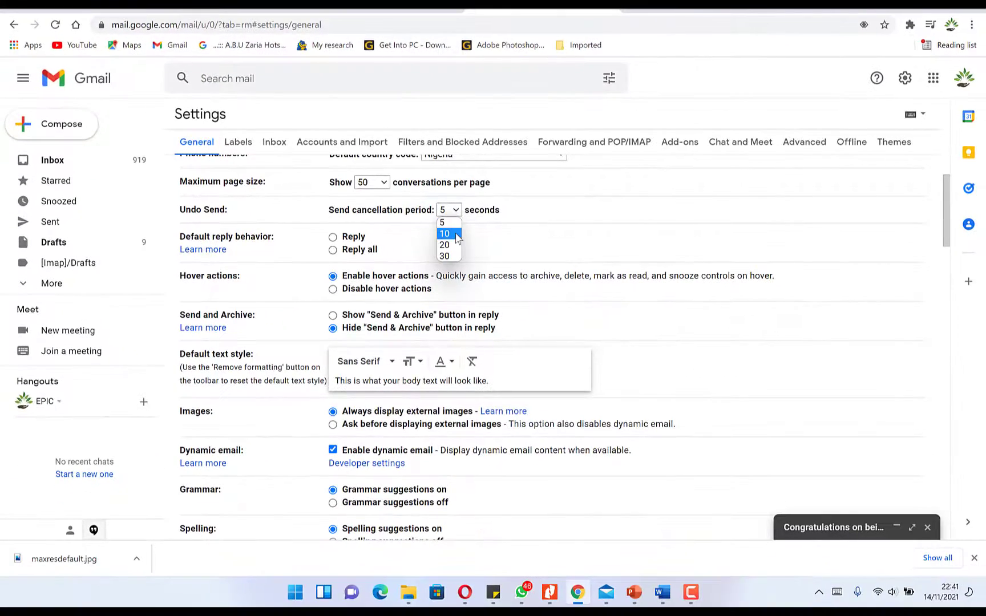
pyautogui.click(454, 234)
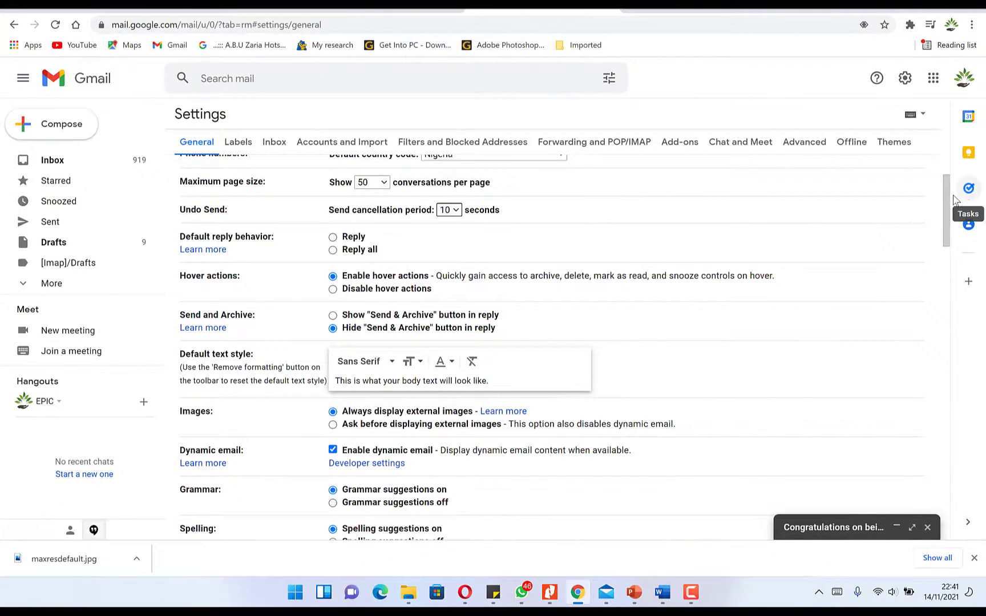
pyautogui.moveTo(946, 208); pyautogui.dragTo(925, 532)
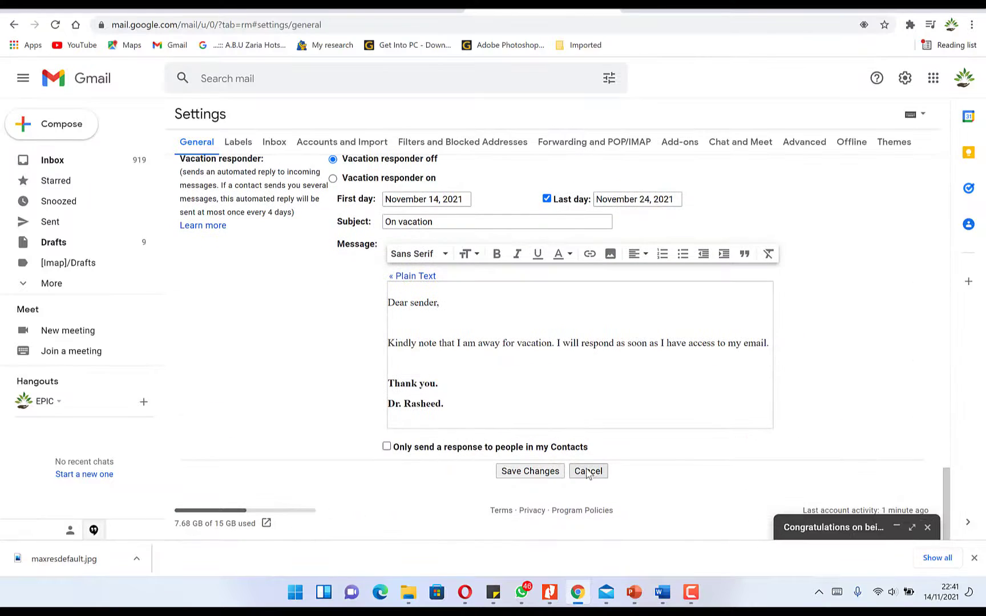
pyautogui.click(530, 470)
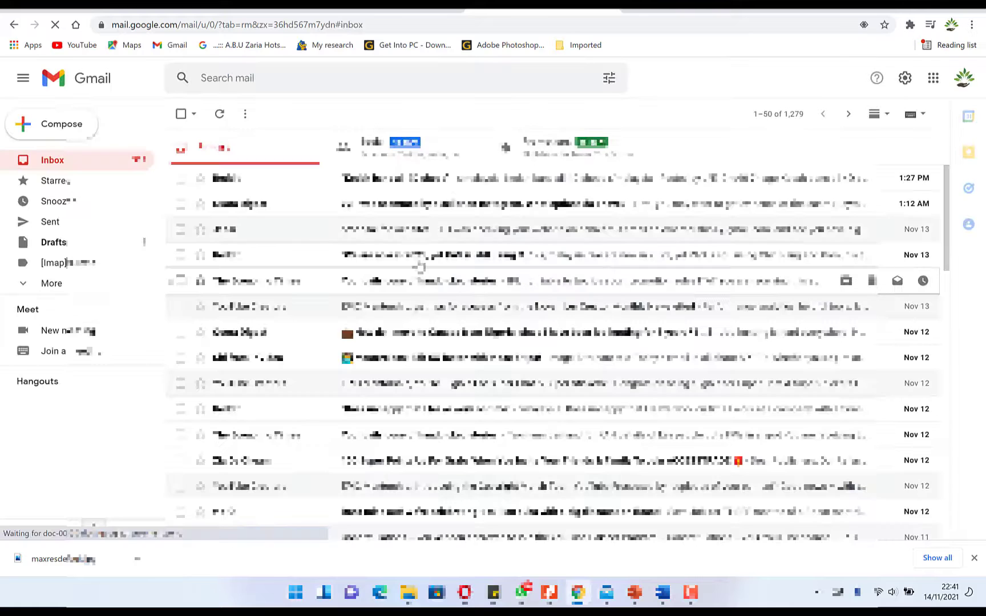
pyautogui.scroll(-2, 674, 362)
pyautogui.scroll(-6, 675, 362)
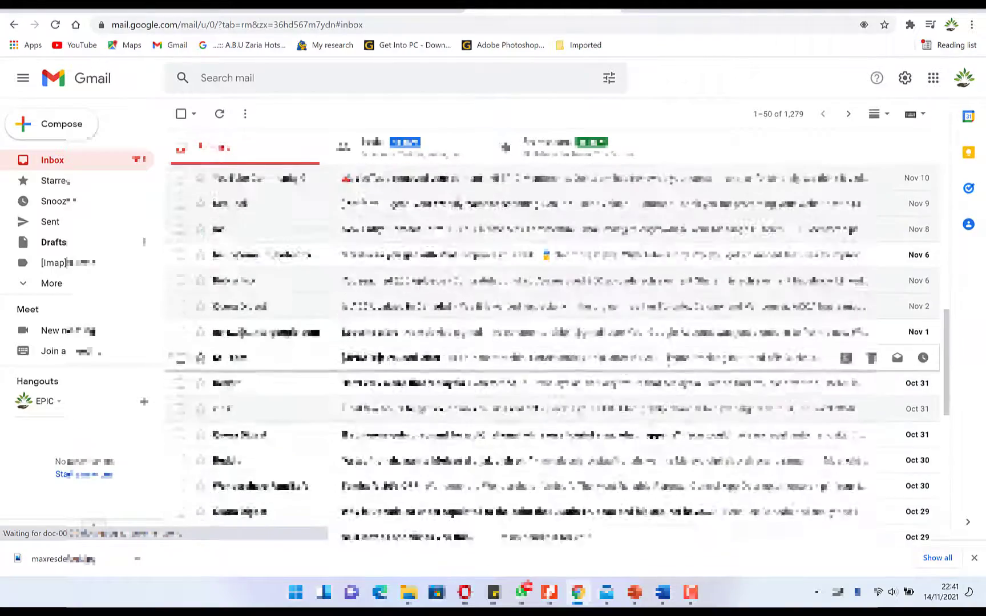
pyautogui.scroll(8, 510, 369)
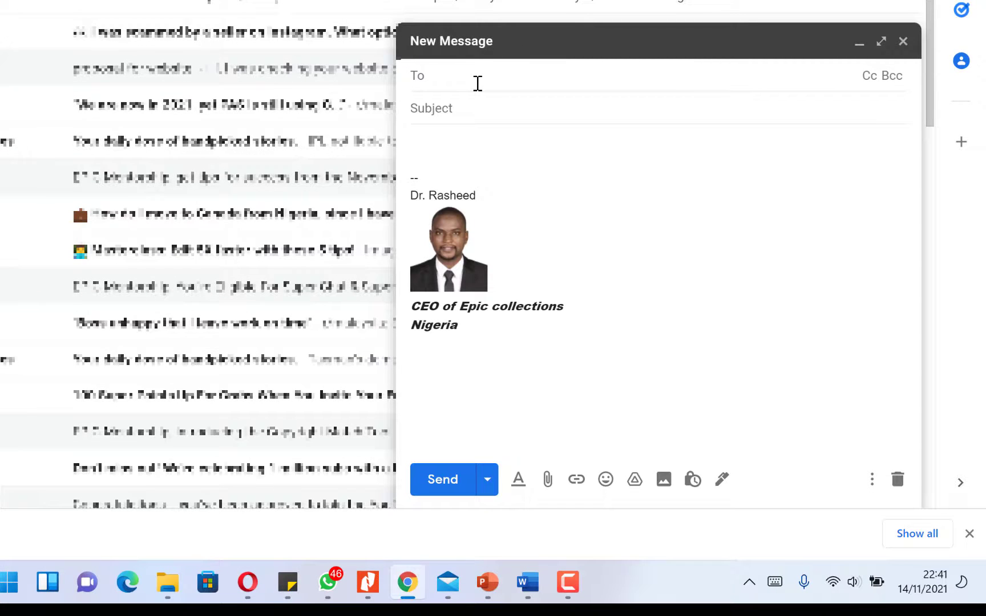
# Address a new message to Epicmentorship and give it the subject "congratulations on getting monetized"
pyautogui.write('epic')
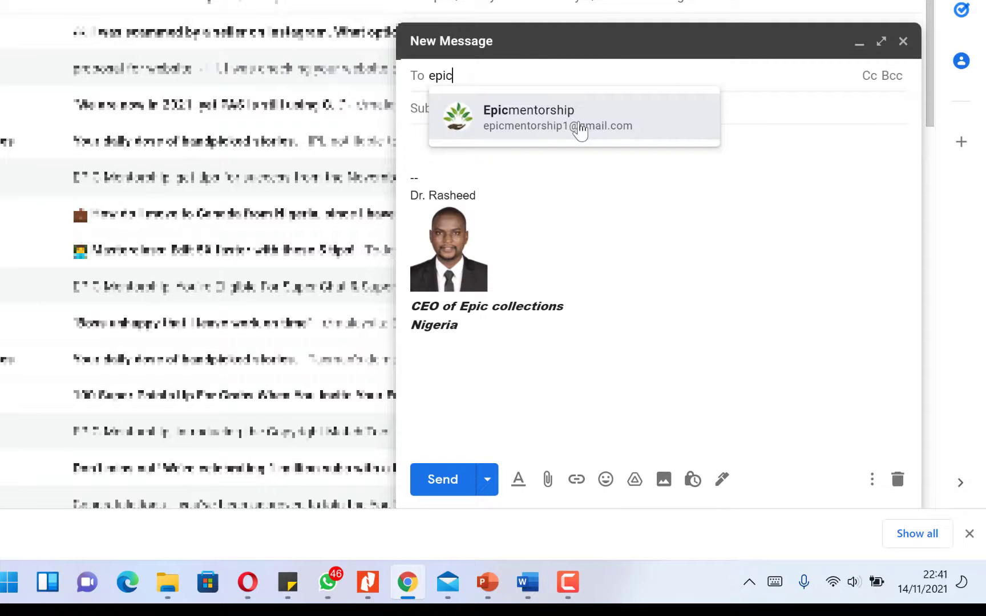
pyautogui.click(581, 130)
pyautogui.click(539, 109)
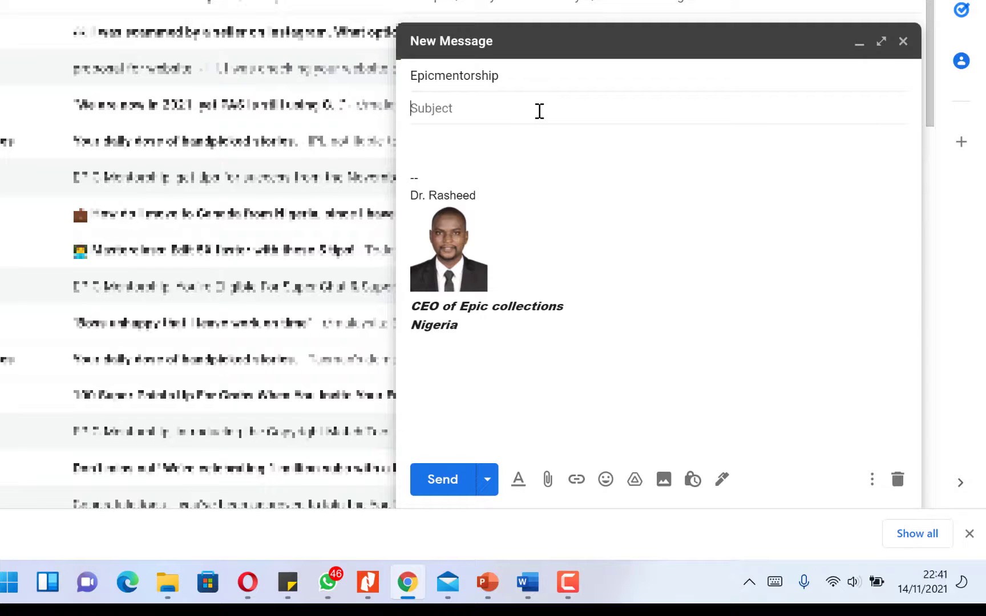
pyautogui.write('congratulations on getting monetized')
# Write the body "Hi Epic M, This is just to congratulate you on getting monetized on YouTube. Kind regards." and send the message
pyautogui.click(492, 150)
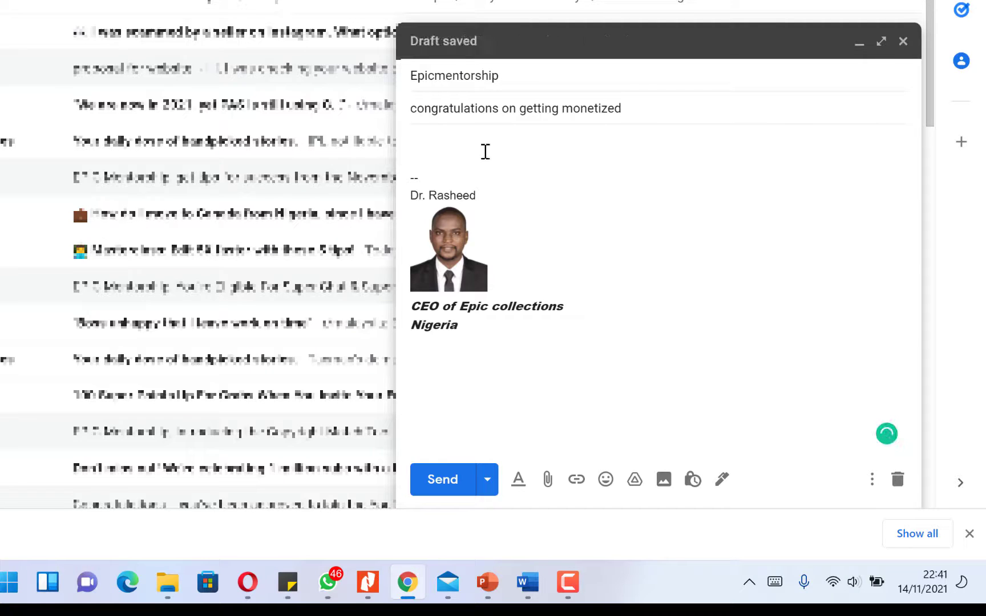
pyautogui.write('Hi')
pyautogui.write('Epic M,  This is just to congratulate you on getting monetized on YouTube.  Kind regards.')
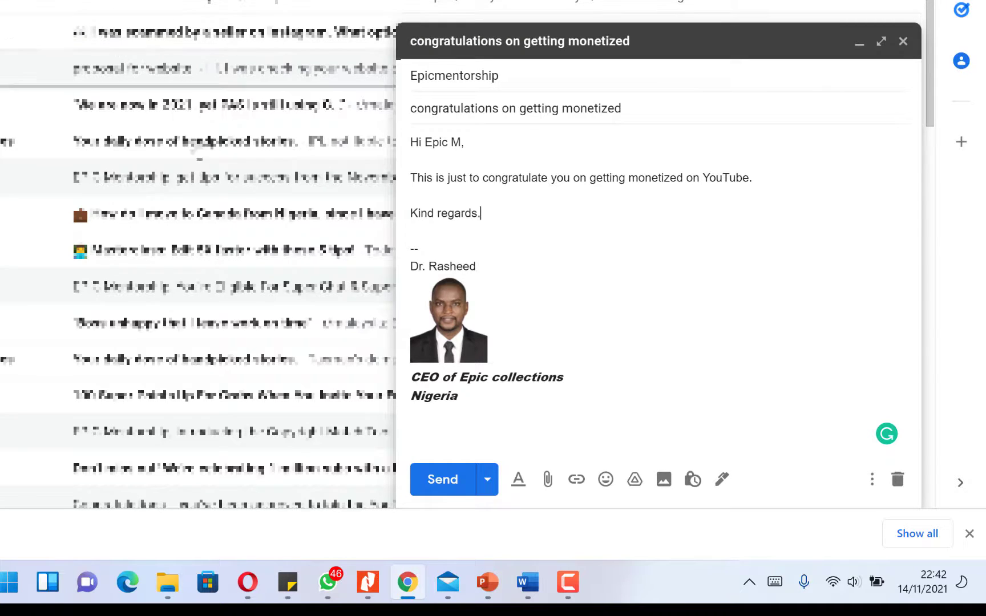
pyautogui.click(448, 487)
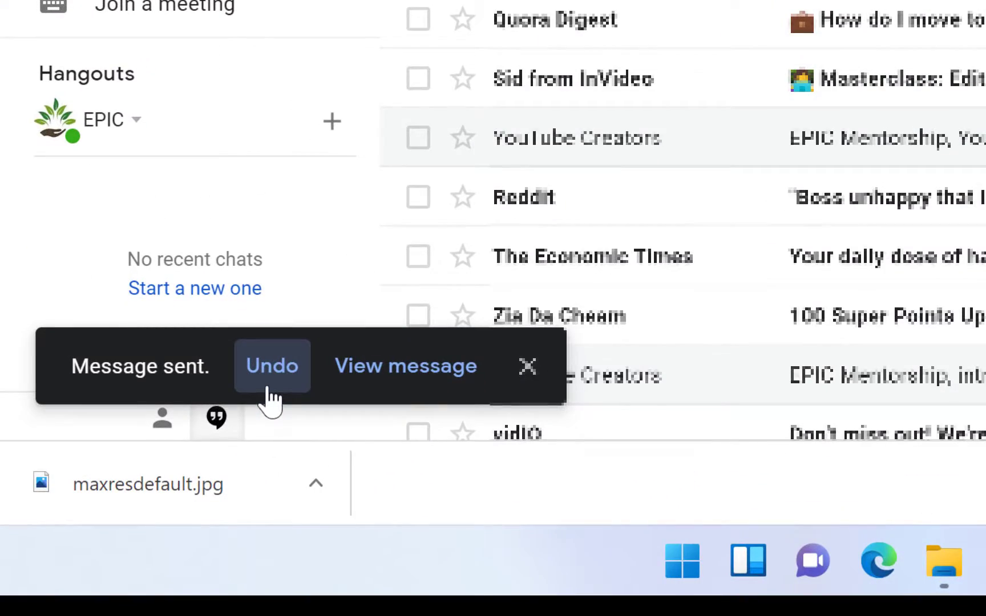
# Undo sending the congratulations message and check its recipient in the reopened draft
pyautogui.click(264, 381)
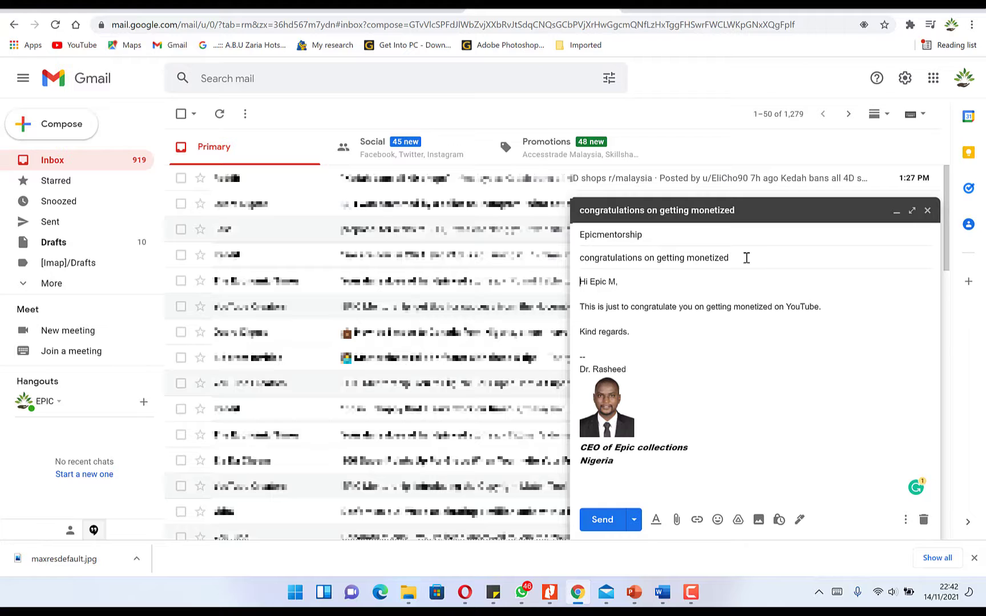
pyautogui.click(658, 236)
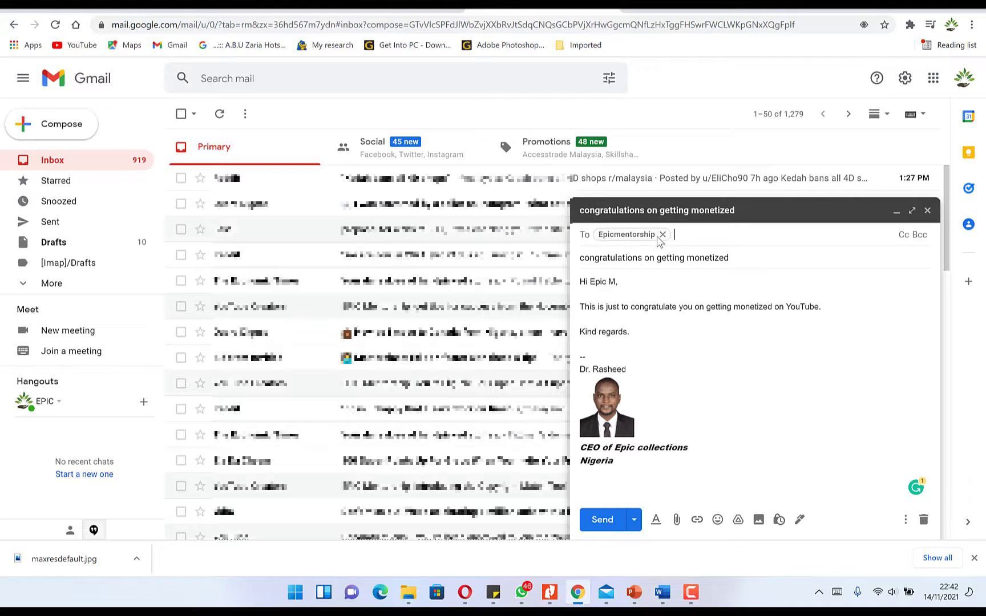
pyautogui.click(738, 252)
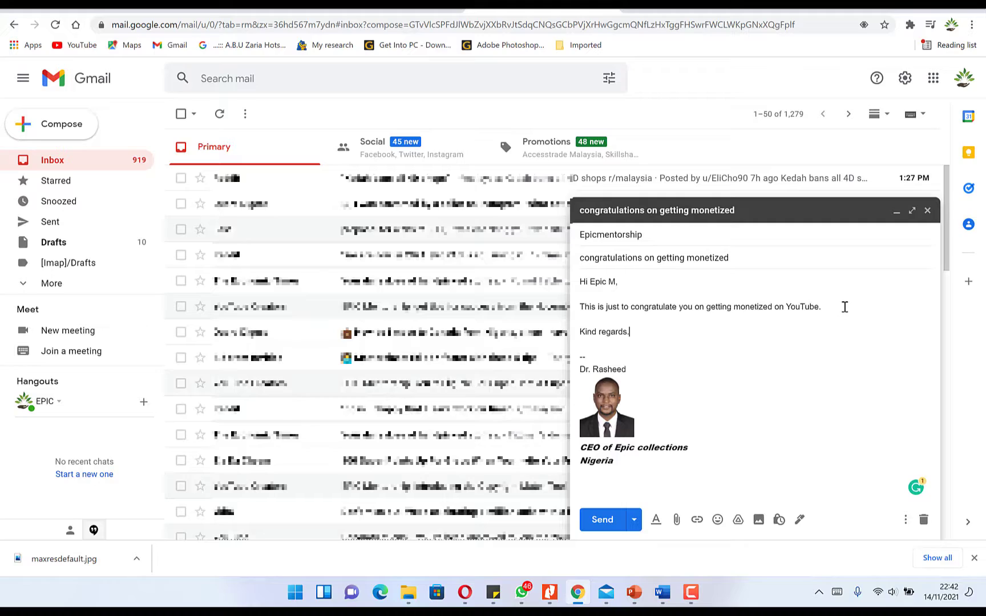
# Add blank lines below the YouTube sentence and insert the picture "Youtube partner (2)" from the Pictures folder there
pyautogui.press('Return')
pyautogui.press('Return')
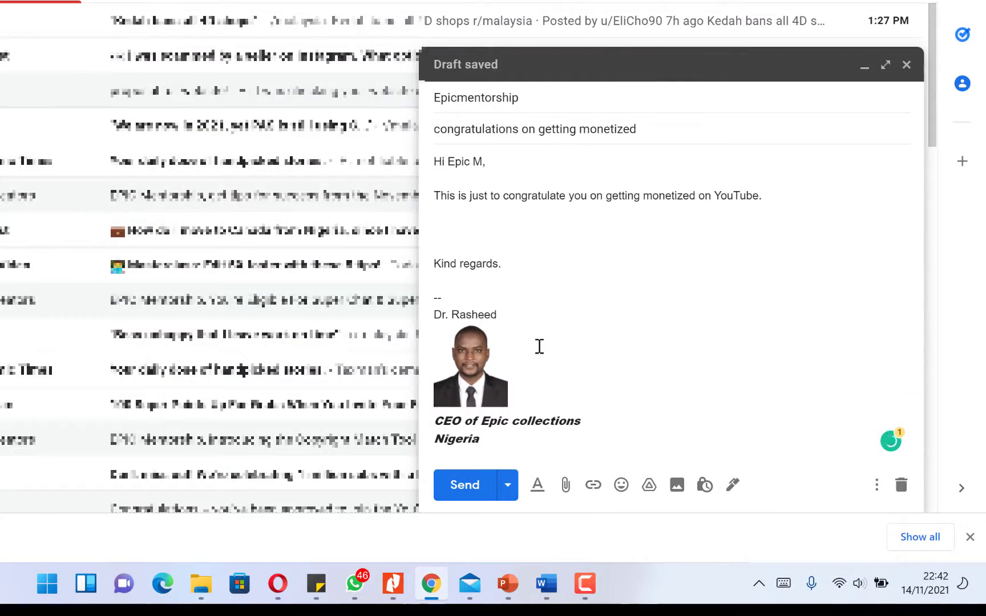
pyautogui.click(565, 486)
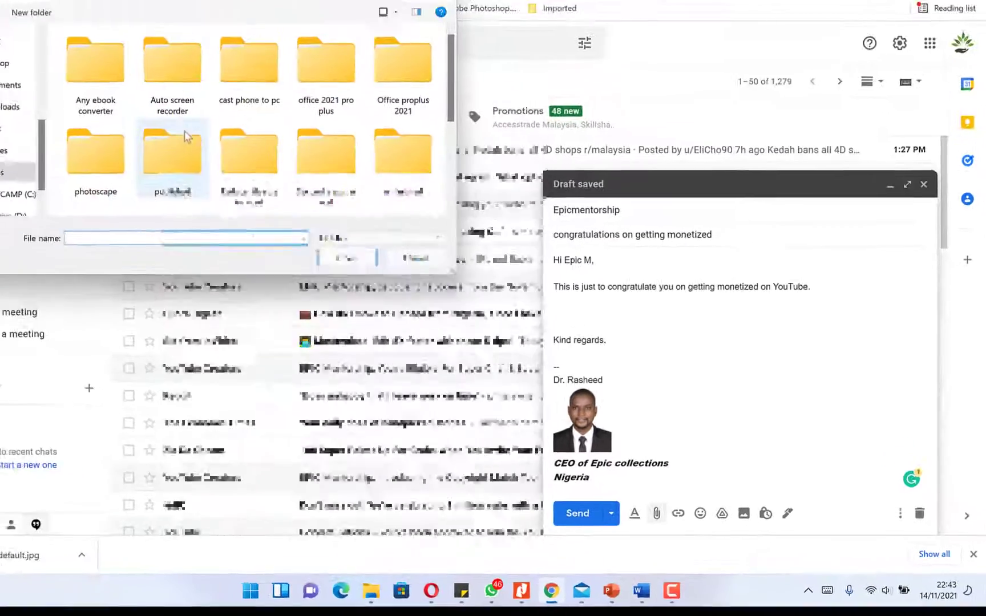
pyautogui.click(3, 150)
pyautogui.scroll(-3, 250, 163)
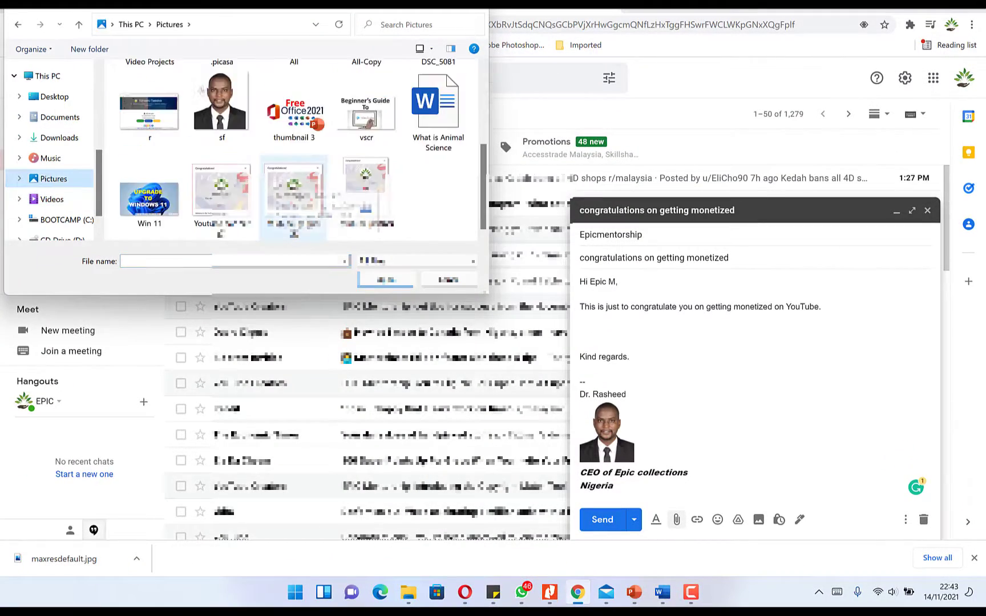
pyautogui.moveTo(222, 191); pyautogui.dragTo(637, 345)
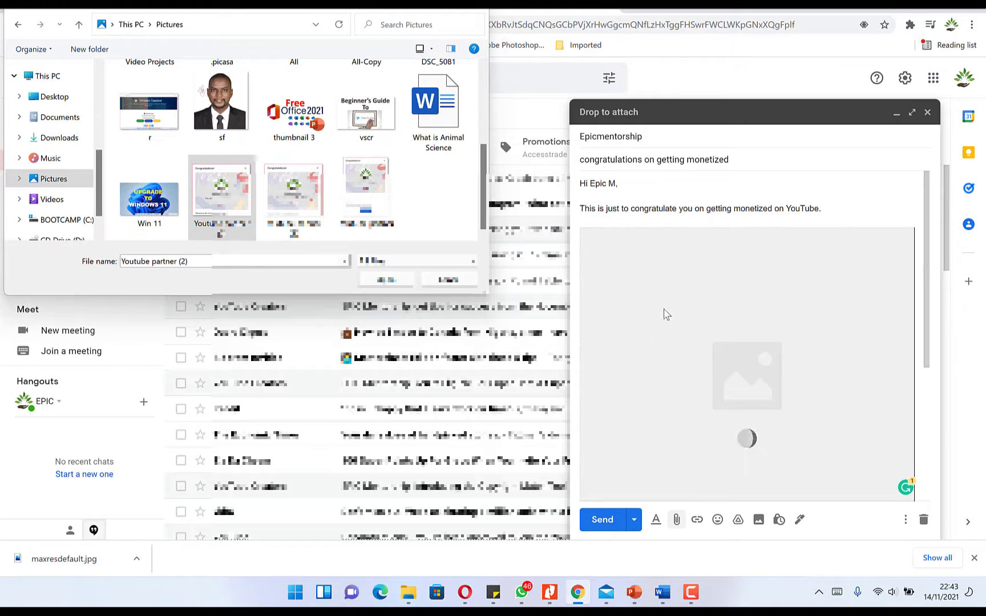
# Look over the inserted picture in the draft, dismiss the file selection dialog and send the message again
pyautogui.scroll(-3, 737, 330)
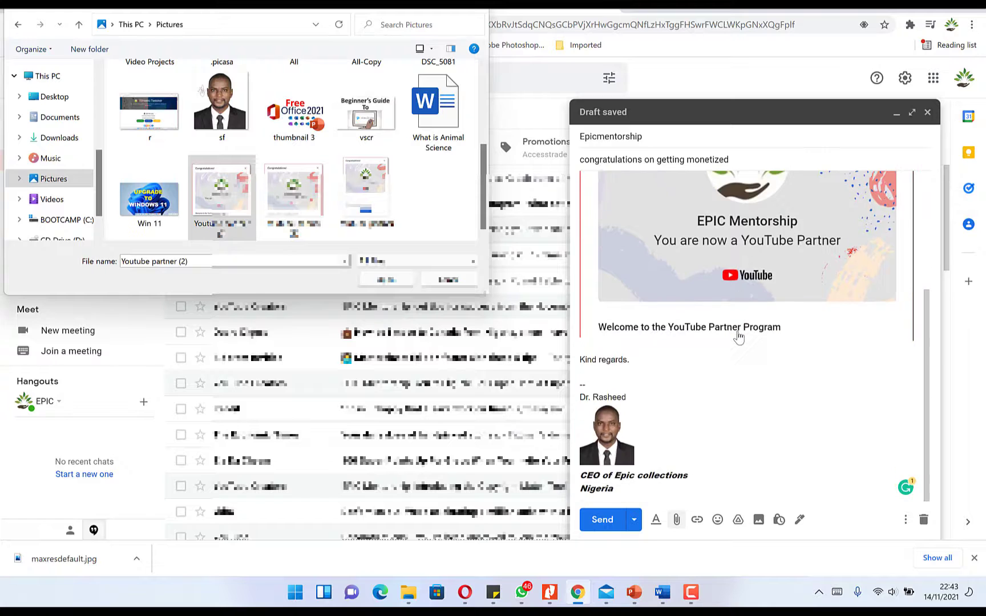
pyautogui.scroll(3, 741, 331)
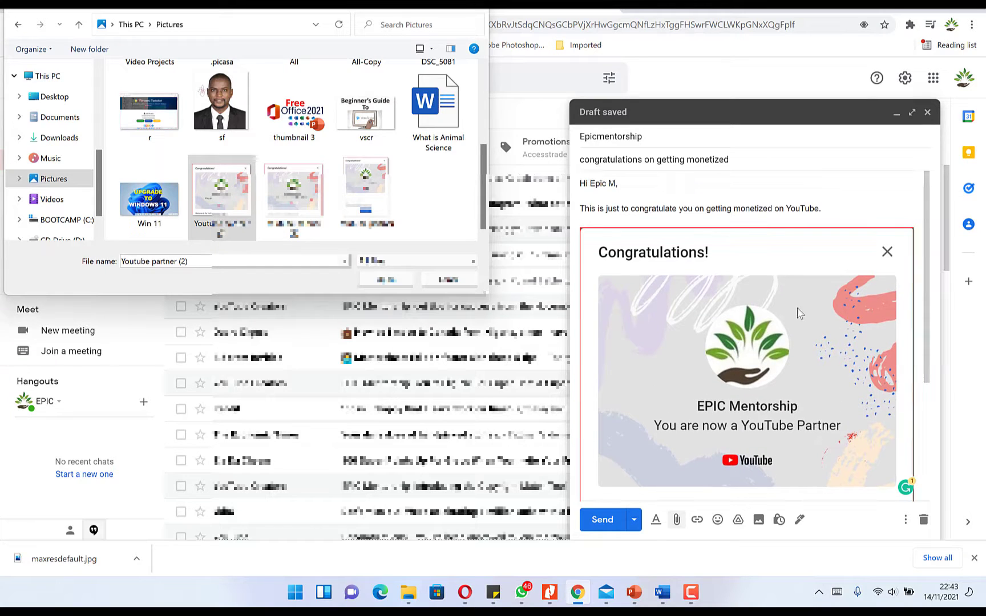
pyautogui.click(481, 11)
pyautogui.click(600, 519)
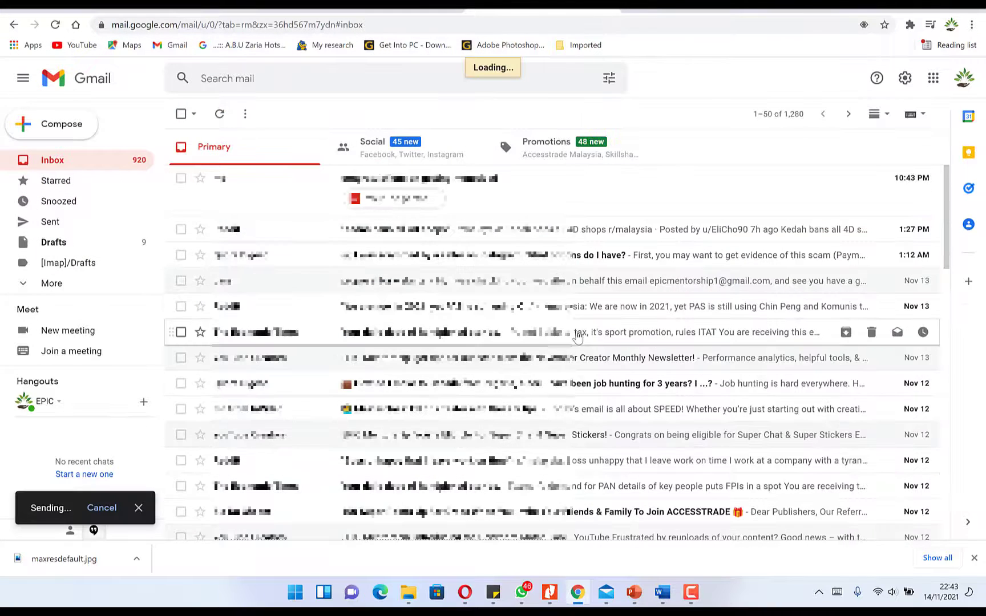